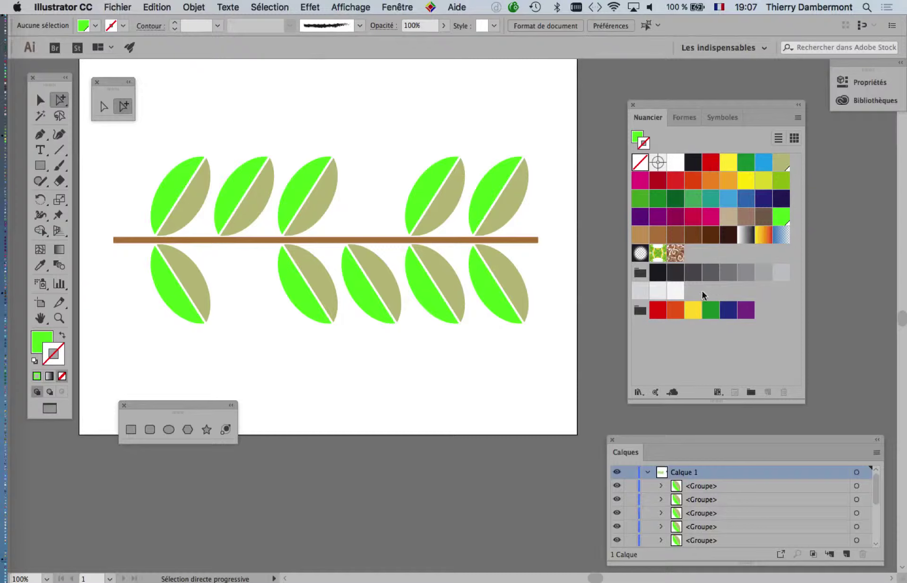
Step: Show the Brushes list and marquee-select the entire leafy branch, leaves and brown stem
scroll(518, 269, "down", 1)
mouse_move(423, 237)
left_mouse_down()
mouse_move(301, 239)
mouse_move(298, 249)
left_mouse_up()
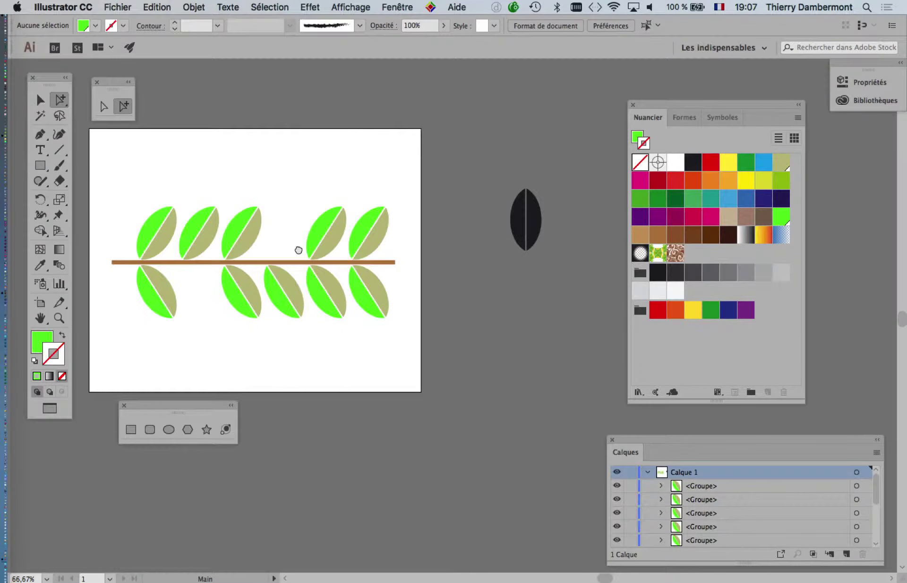
left_click(686, 117)
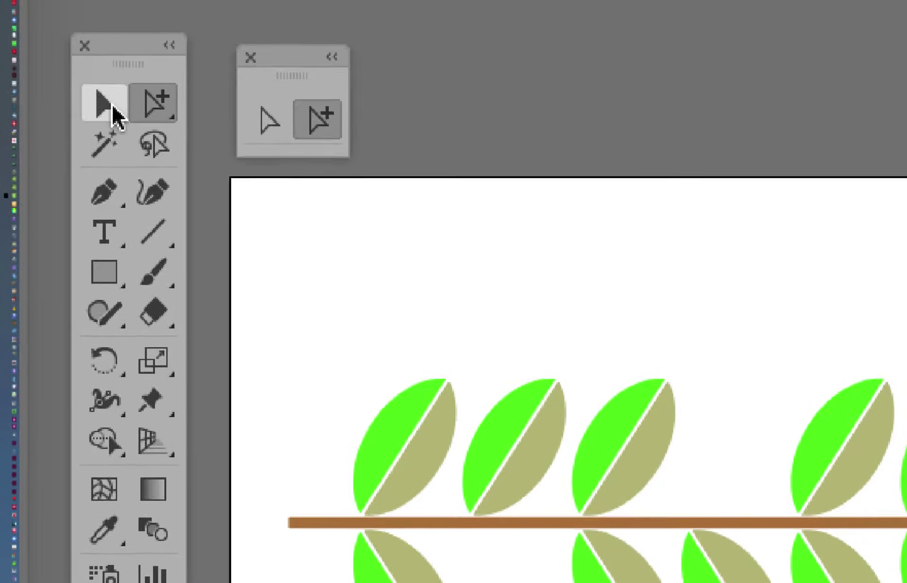
left_click(116, 113)
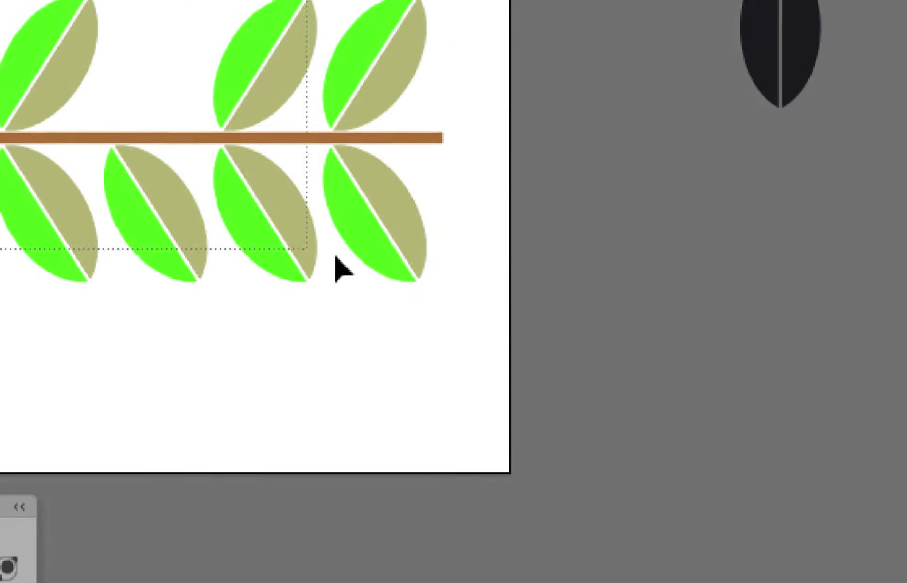
left_click_drag(232, 227, 727, 391)
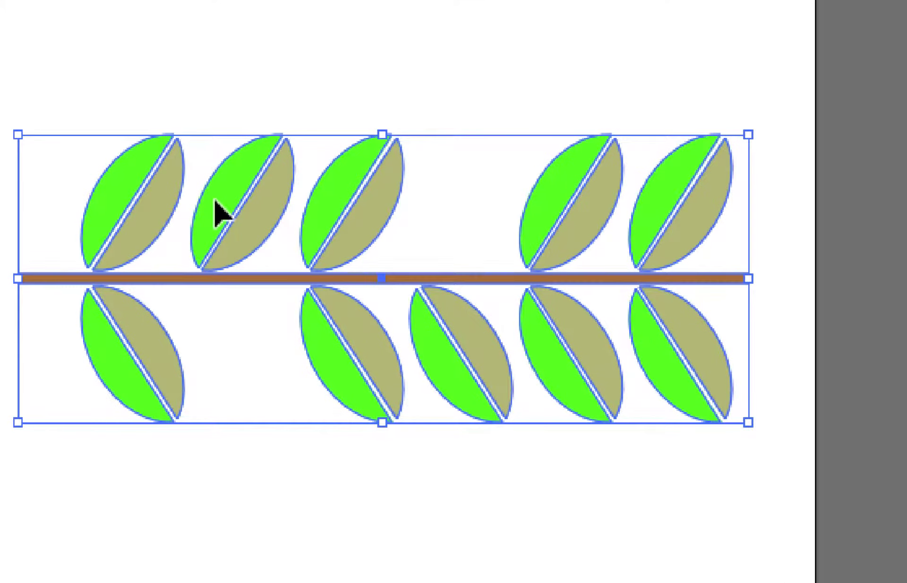
Step: Drag the selected branch into the Brushes panel and make it a Forme artistique (art brush)
mouse_move(224, 207)
left_mouse_down()
mouse_move(400, 225)
mouse_move(574, 226)
left_mouse_up()
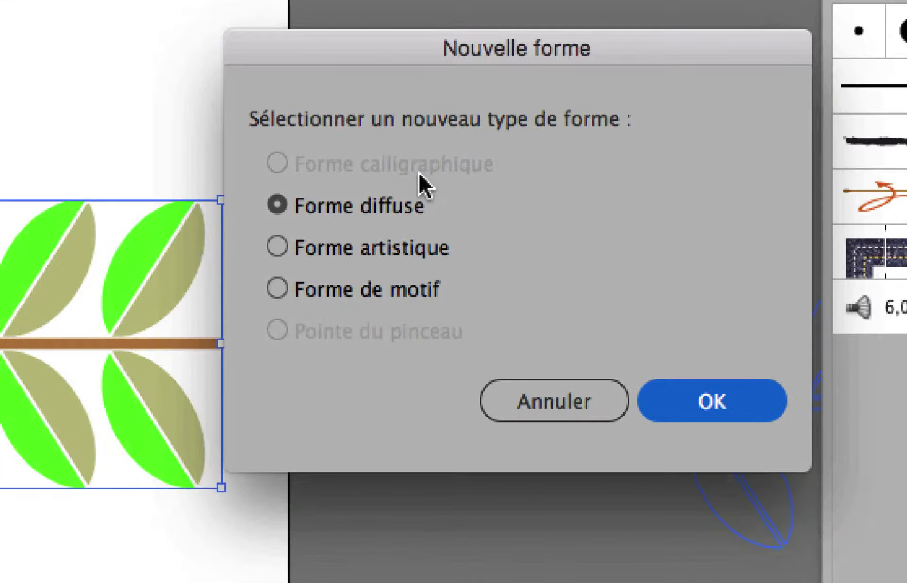
left_click(371, 248)
left_click(364, 289)
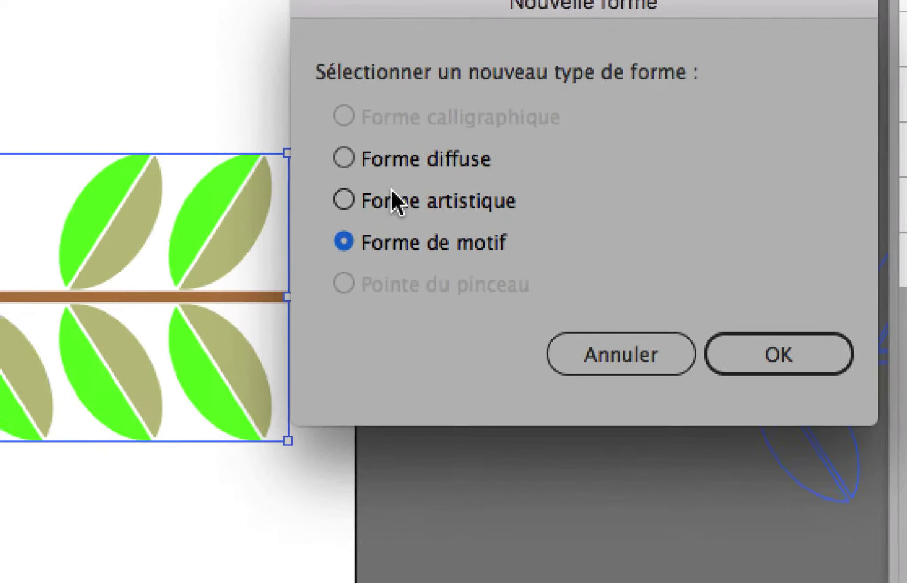
left_click(375, 164)
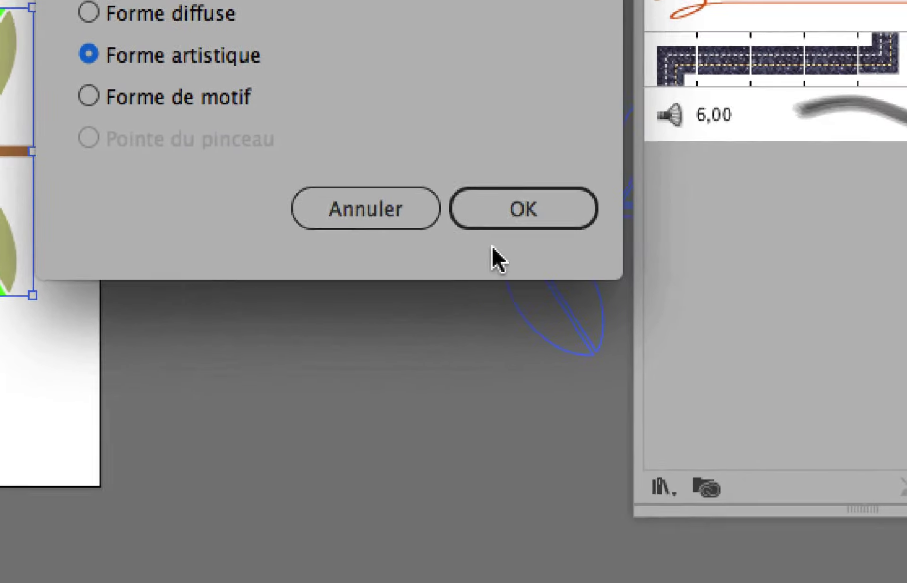
left_click(500, 236)
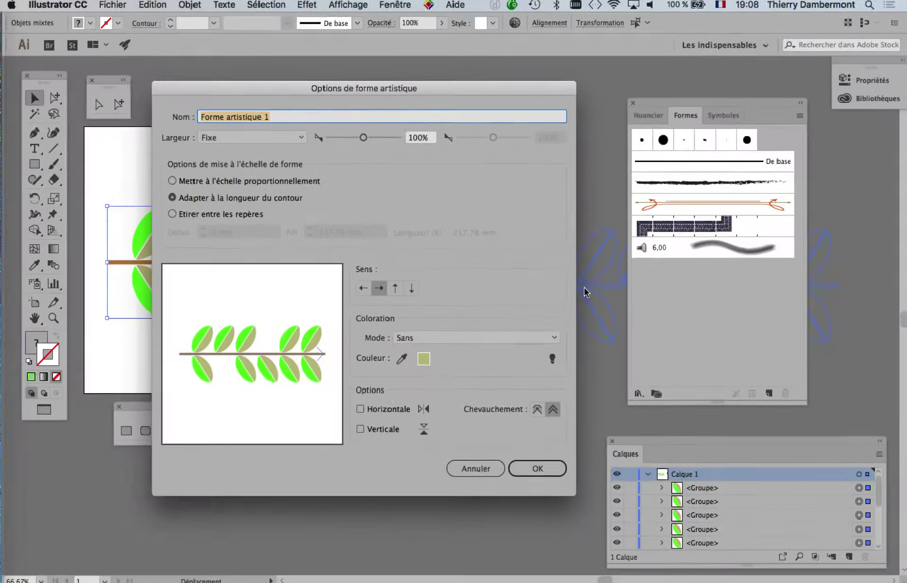
left_click_drag(243, 95, 672, 344)
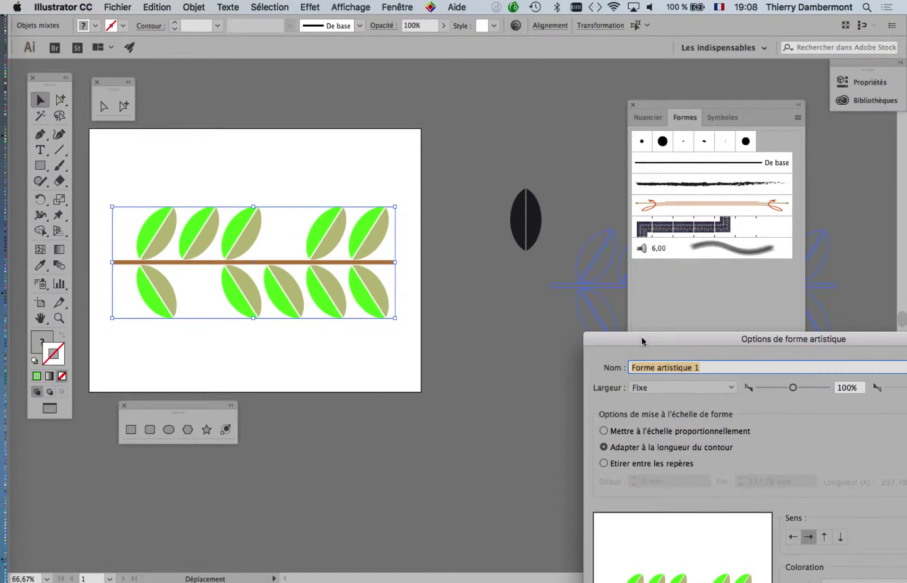
left_click_drag(642, 340, 406, 89)
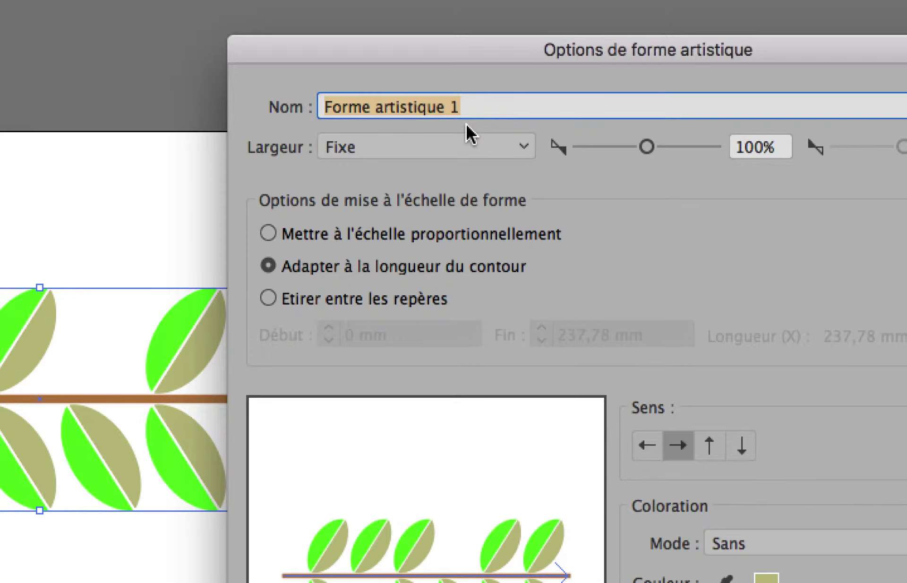
Step: Name the new art brush 'branche 1' and confirm it
type("b")
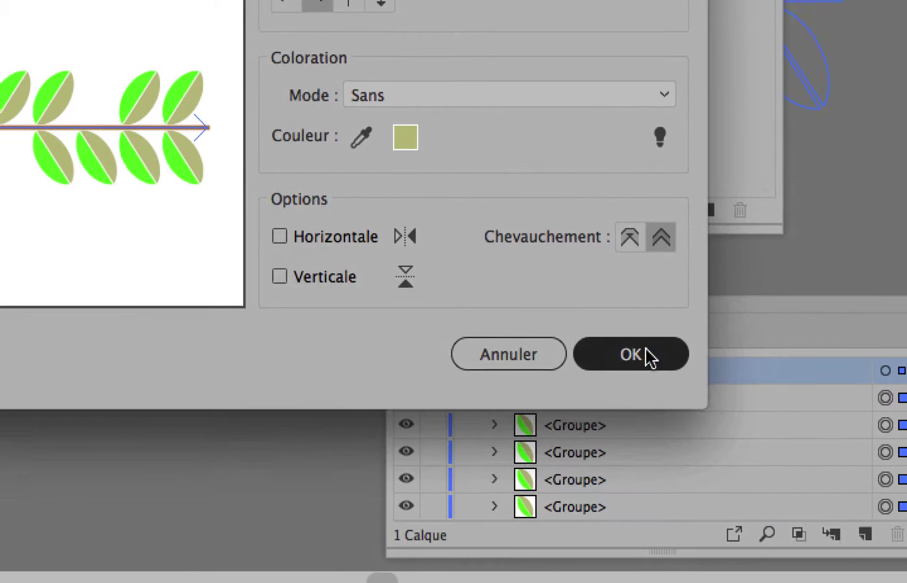
left_click(723, 548)
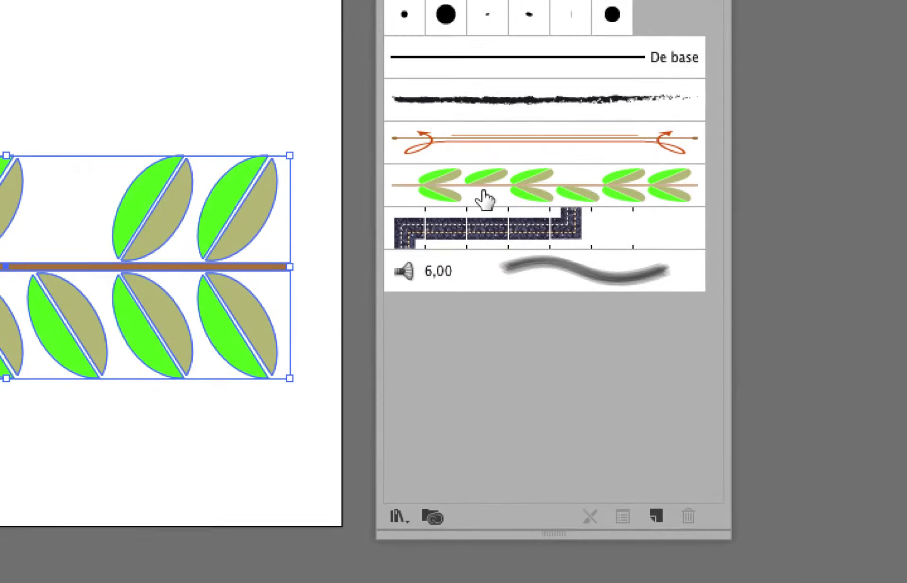
Step: Test the 'branche 1' brush on the original artwork, undo it, and select the dark leaf
left_click(484, 198)
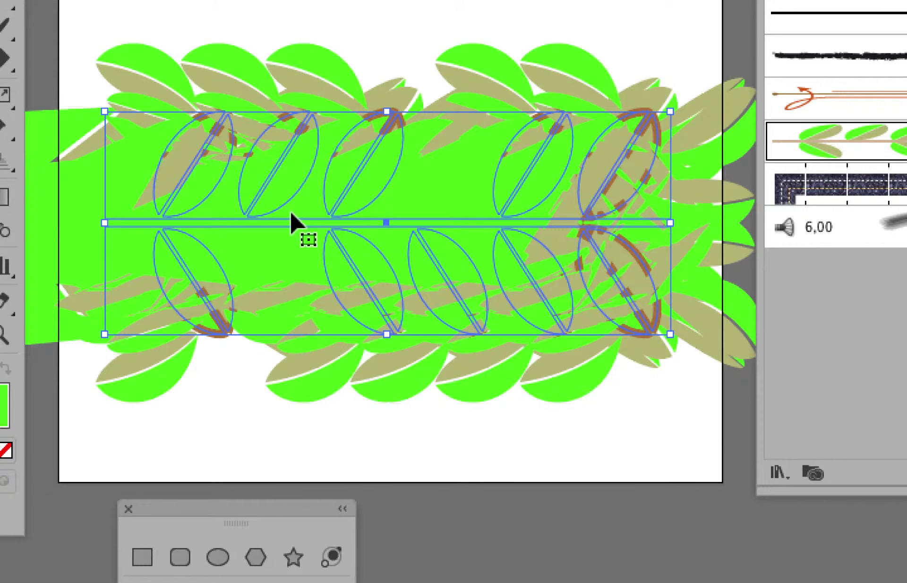
key("slash")
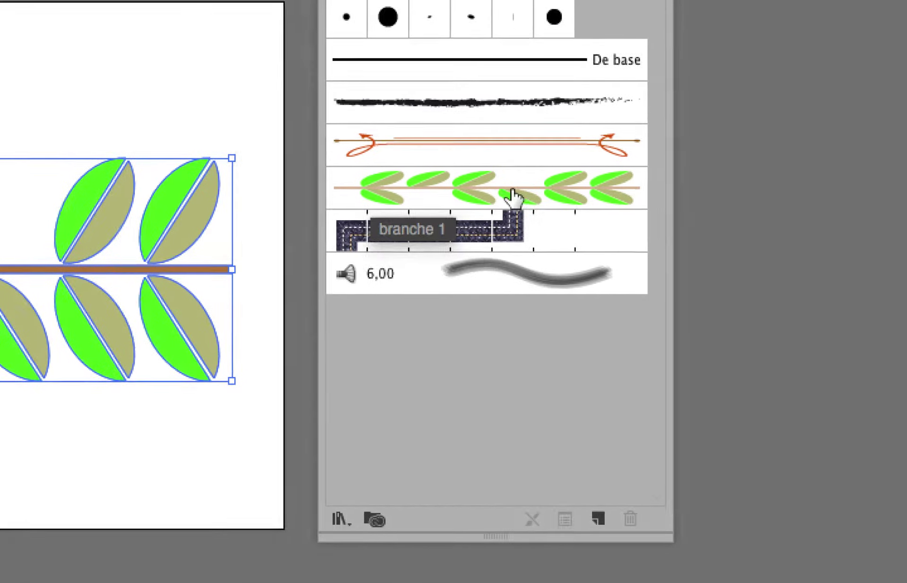
left_click(647, 189)
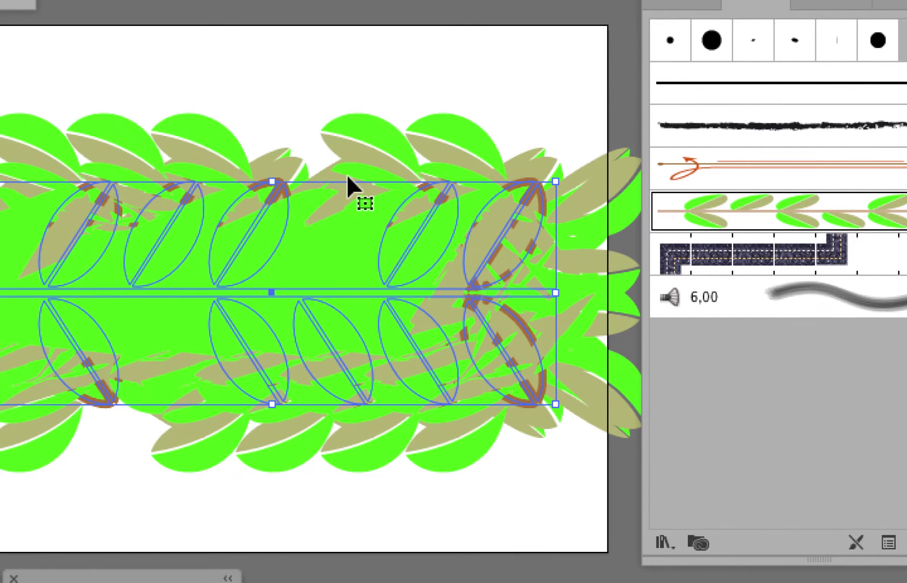
key("ctrl+z")
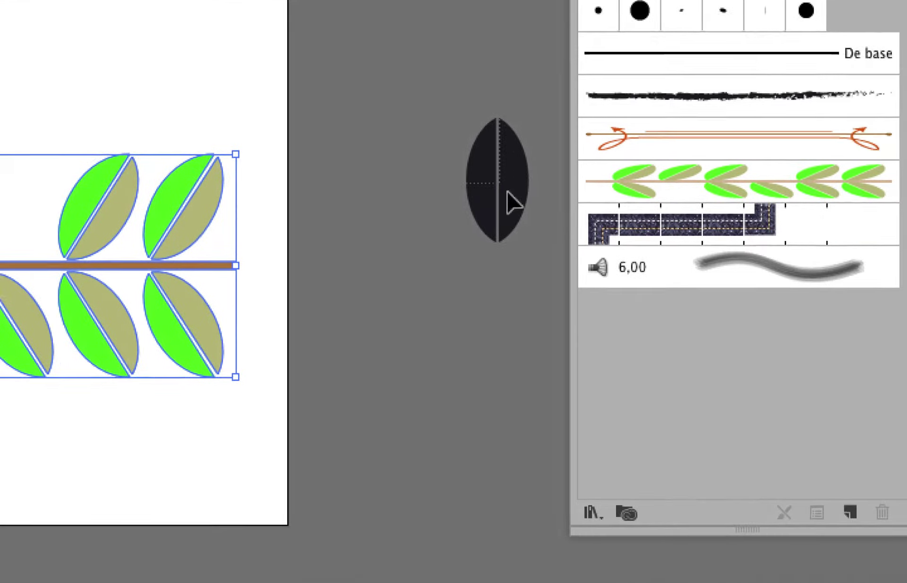
left_click(594, 255)
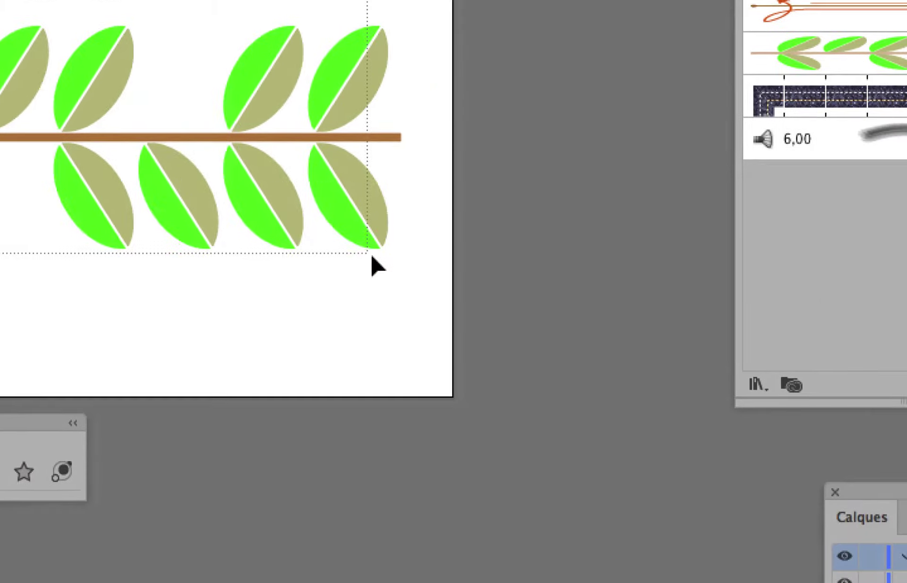
Step: Delete the leaf sprig from the artboard and choose the 'branche 1' leafy brush
left_click_drag(299, 227, 372, 262)
key("Delete")
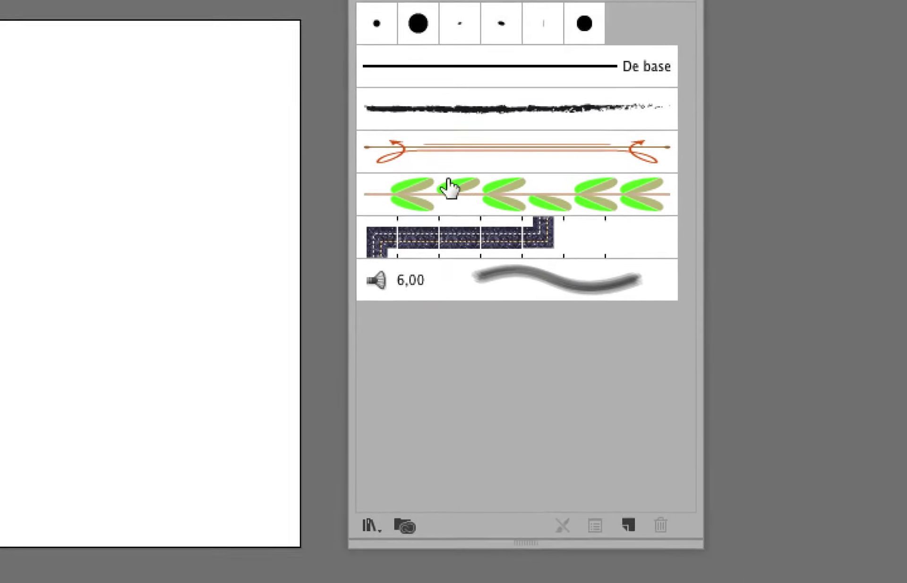
left_click(451, 188)
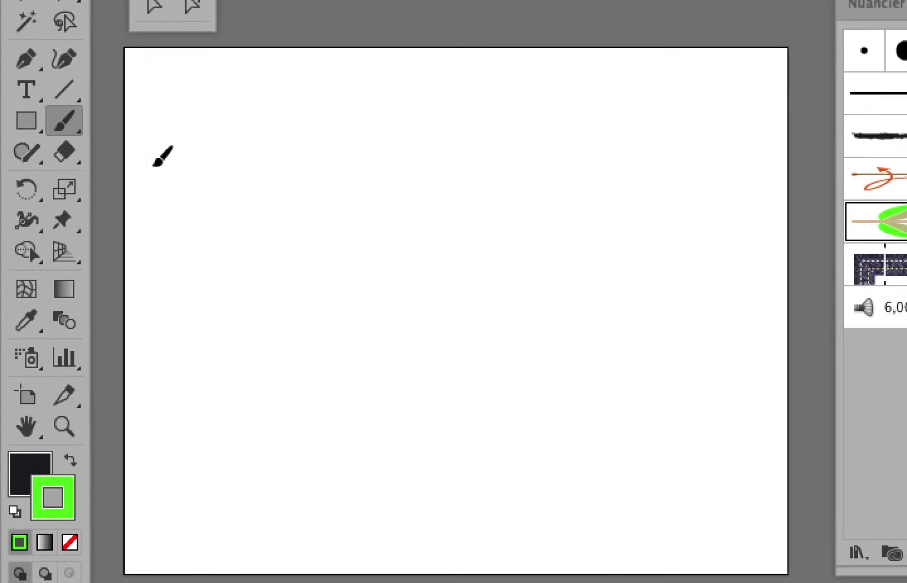
Step: Paint straight, wavy and curving leafy branches across and right of the artboard
left_click_drag(153, 167, 696, 171)
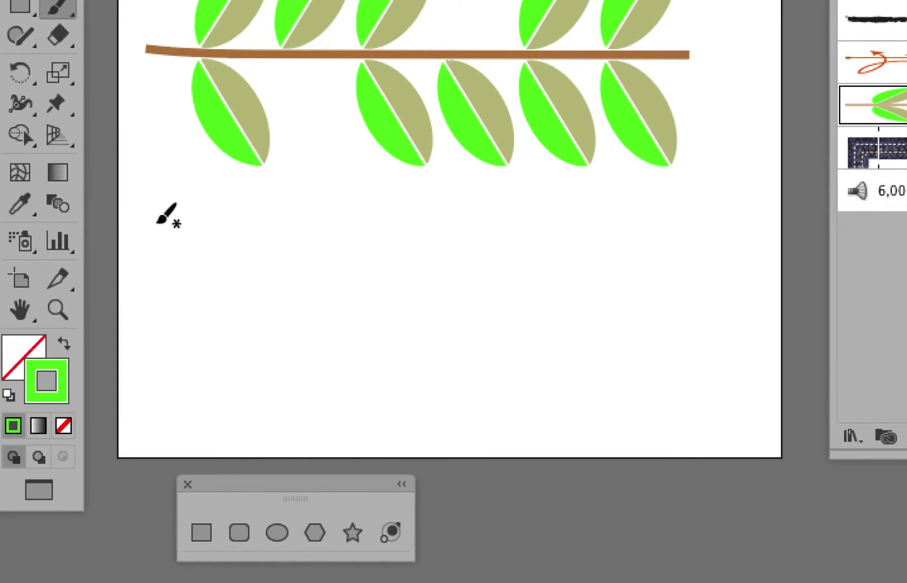
mouse_move(102, 205)
left_mouse_down()
mouse_move(184, 232)
mouse_move(238, 235)
left_mouse_up()
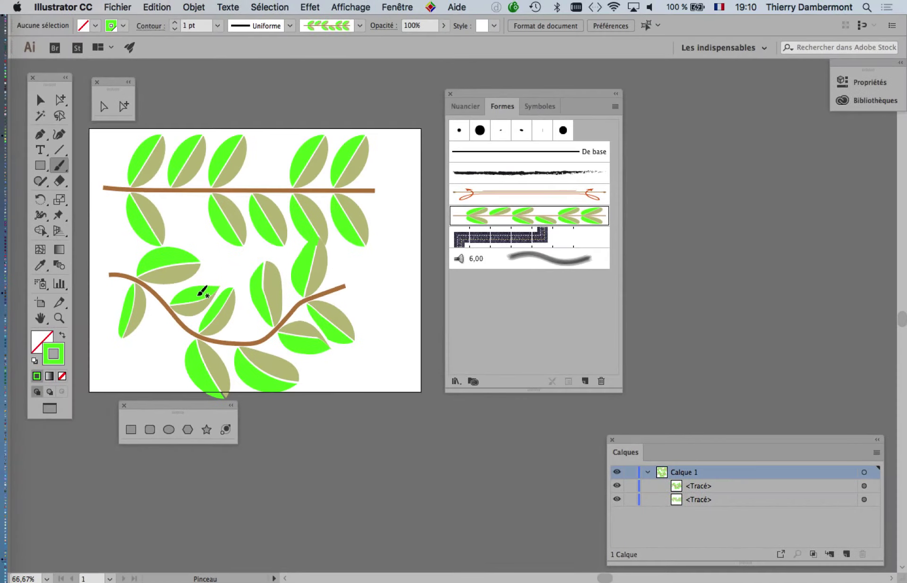
left_click_drag(483, 93, 427, 454)
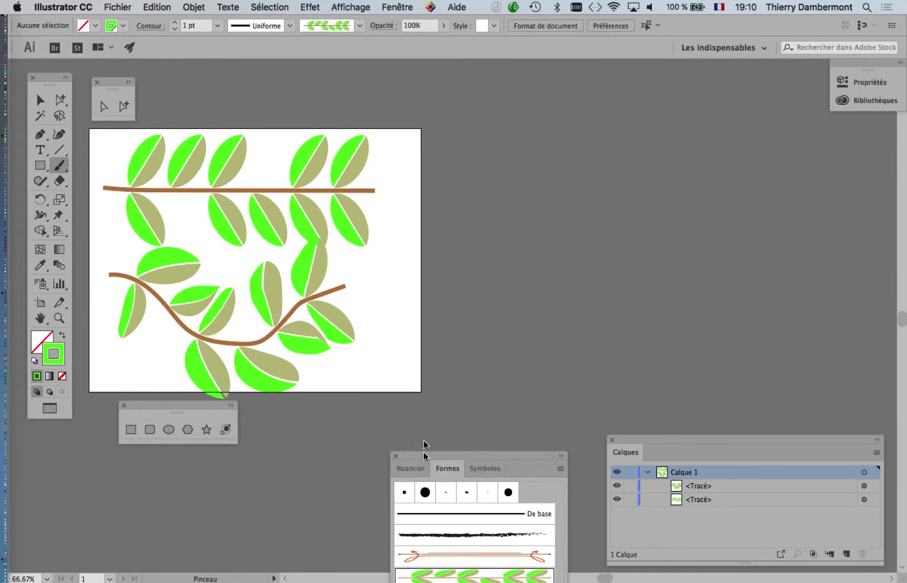
left_click_drag(579, 214, 692, 185)
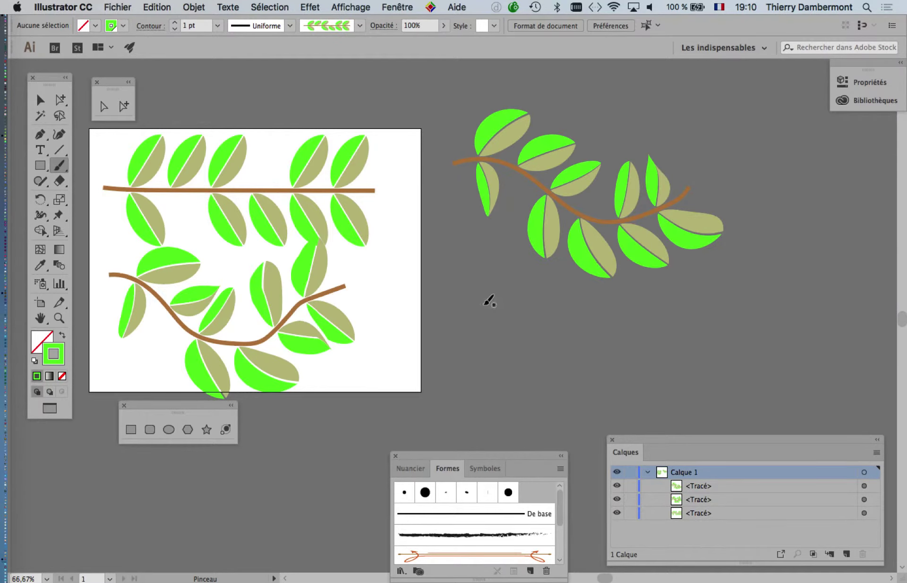
left_click_drag(499, 321, 351, 241)
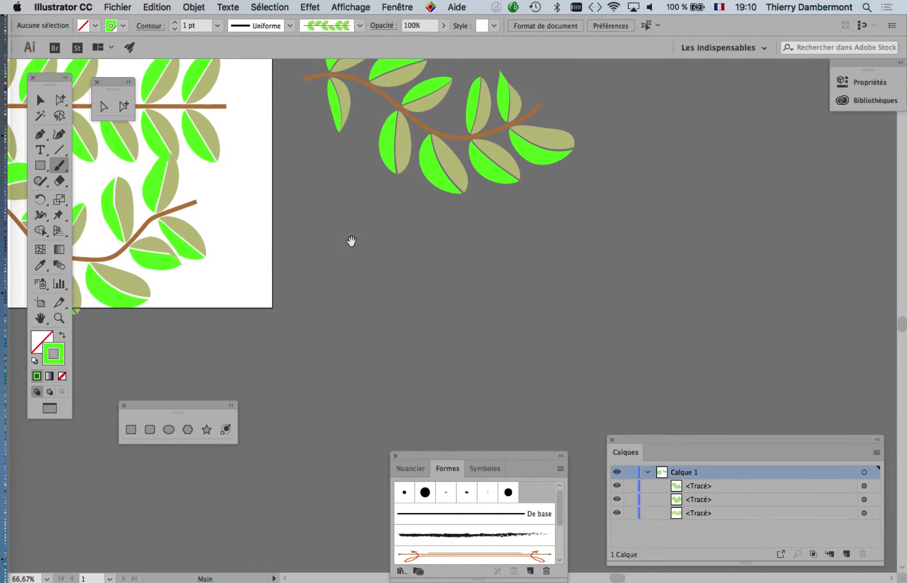
left_click_drag(616, 233, 330, 385)
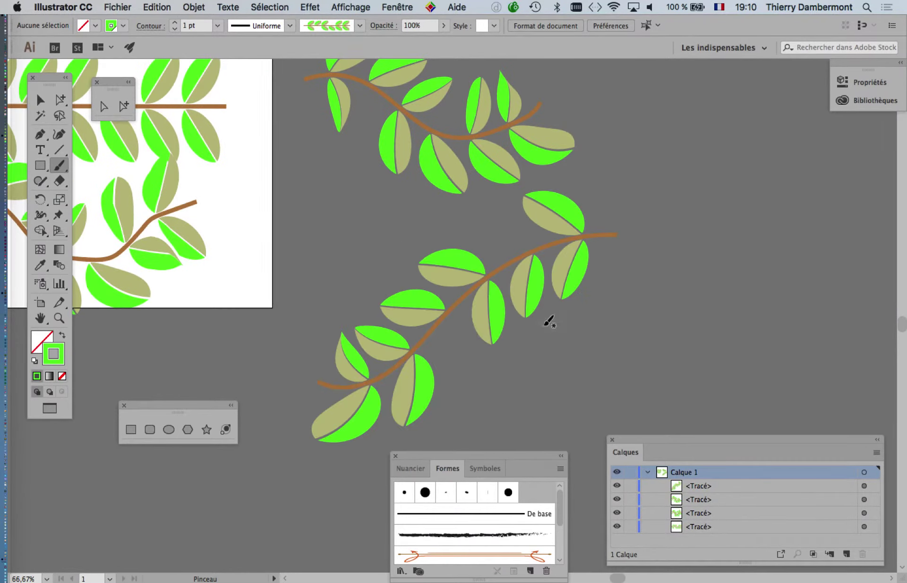
Step: Paint short and long curving leafy branches left of the artboard, moving panels aside
mouse_move(474, 240)
left_mouse_down()
mouse_move(371, 334)
mouse_move(711, 312)
left_mouse_up()
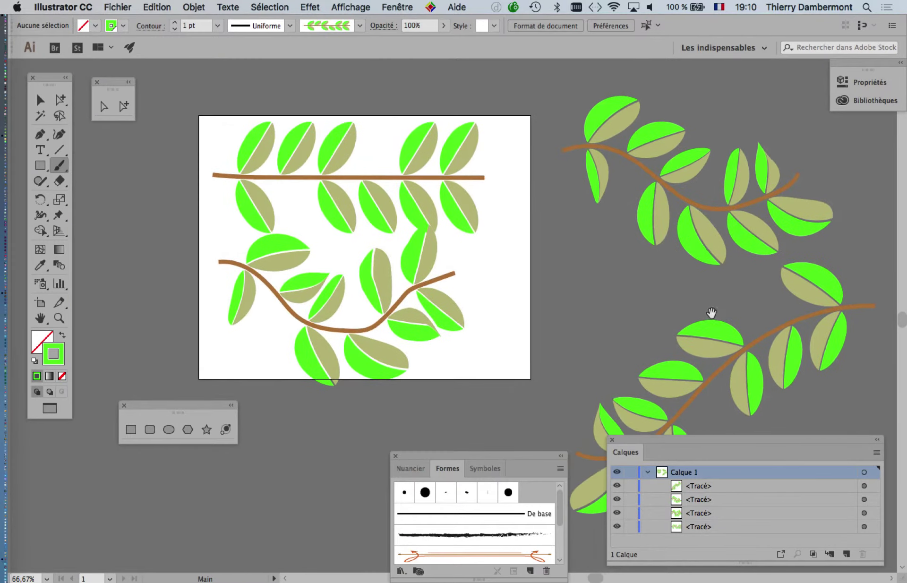
left_click_drag(444, 266, 633, 289)
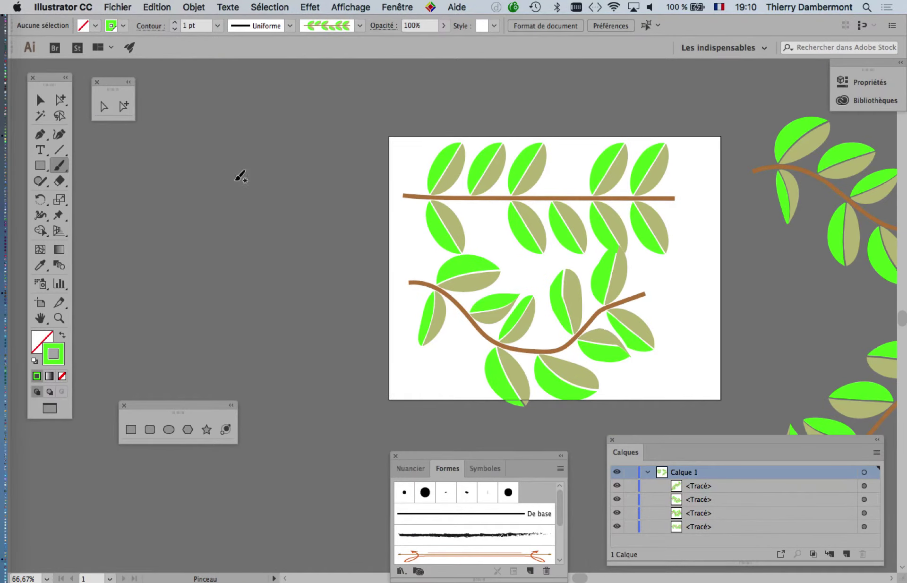
left_click_drag(270, 231, 270, 231)
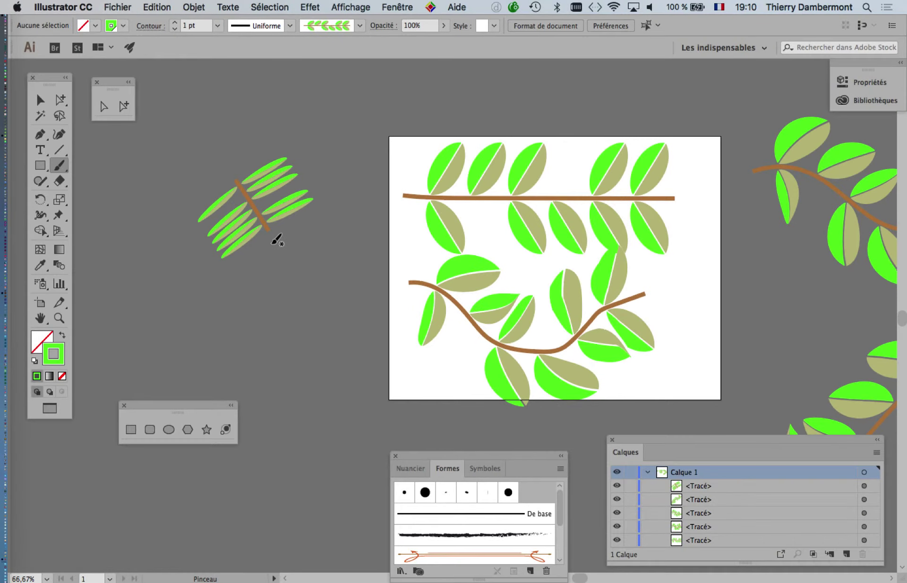
scroll(272, 246, "down", 1)
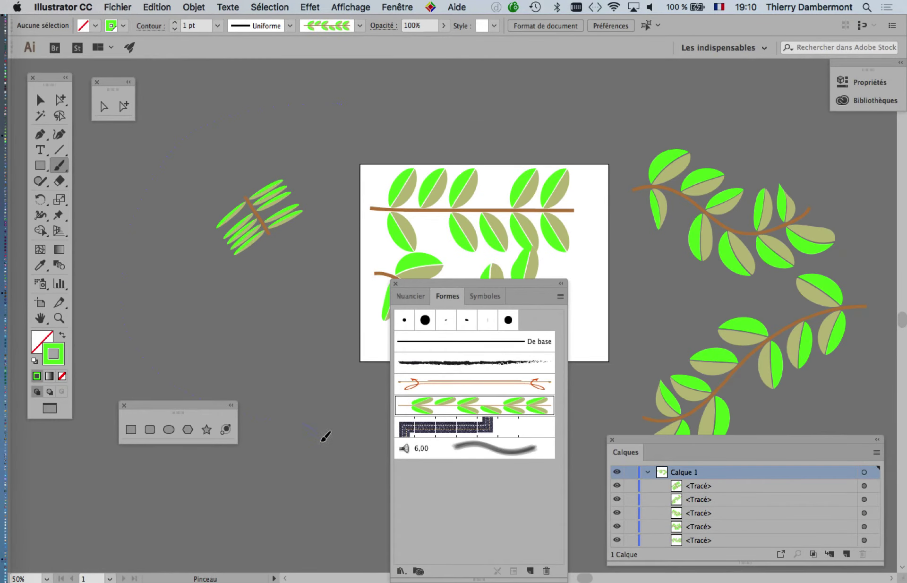
left_click_drag(374, 524, 370, 527)
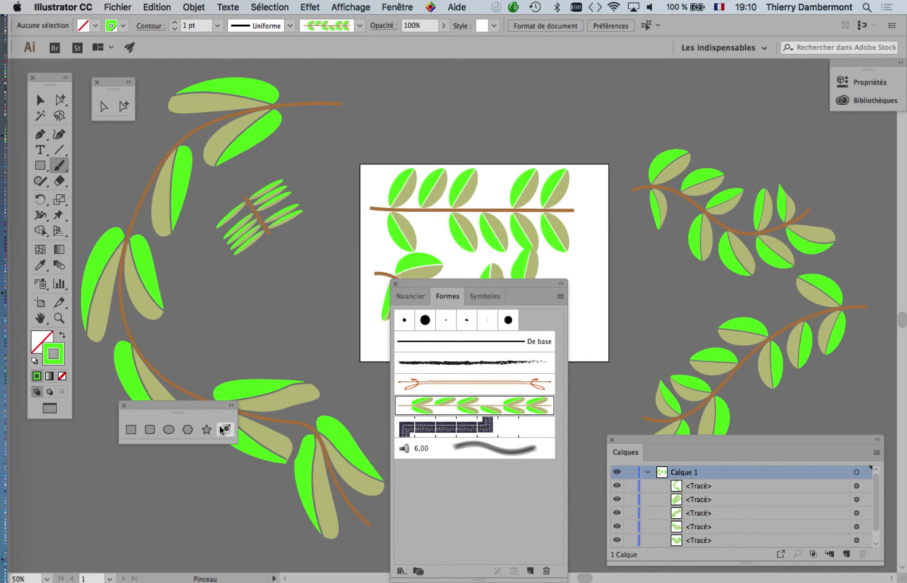
left_click_drag(215, 409, 147, 474)
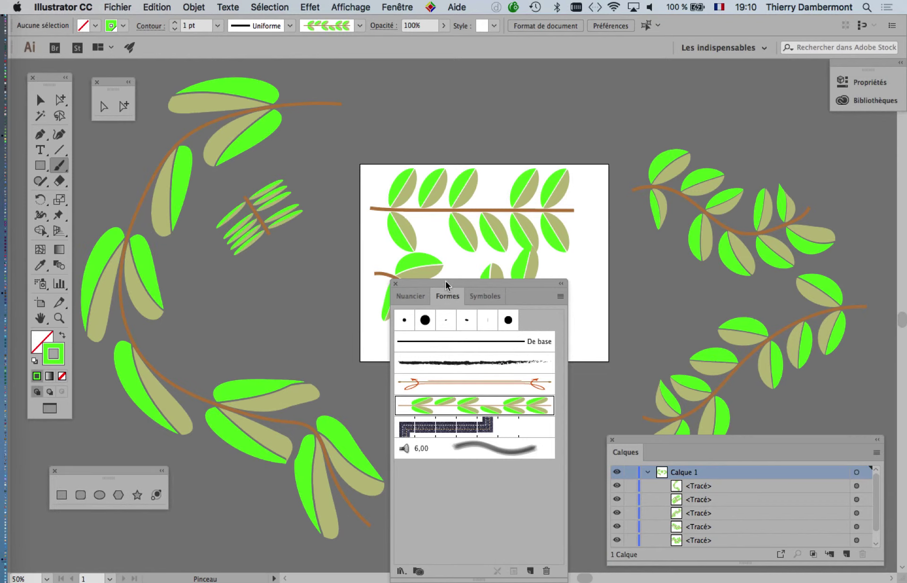
left_click_drag(445, 284, 699, 88)
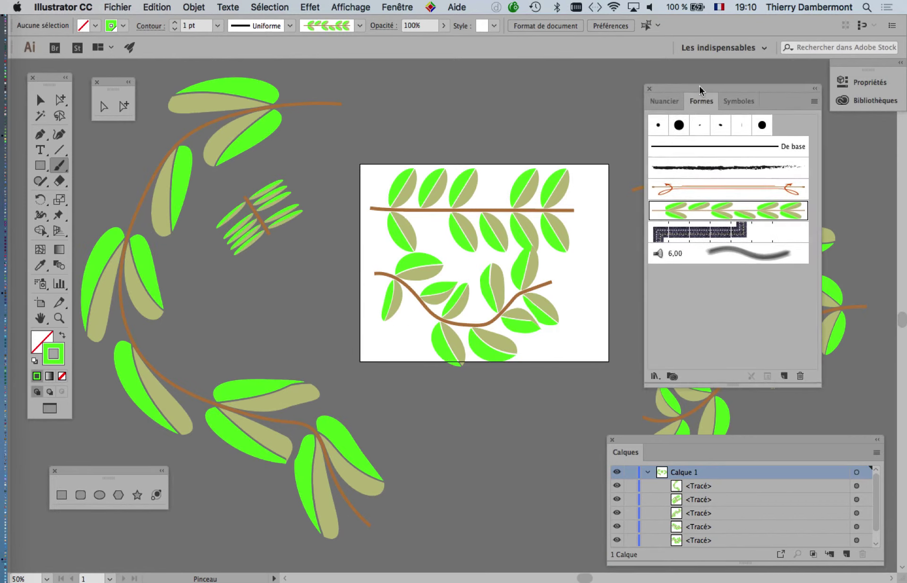